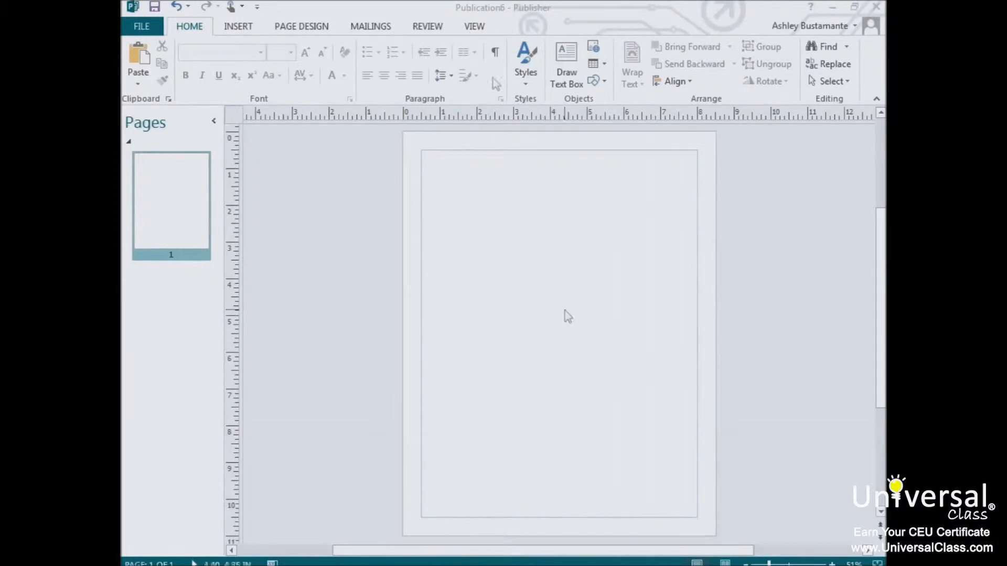
Open the publication's master page and show its header area.
click(480, 30)
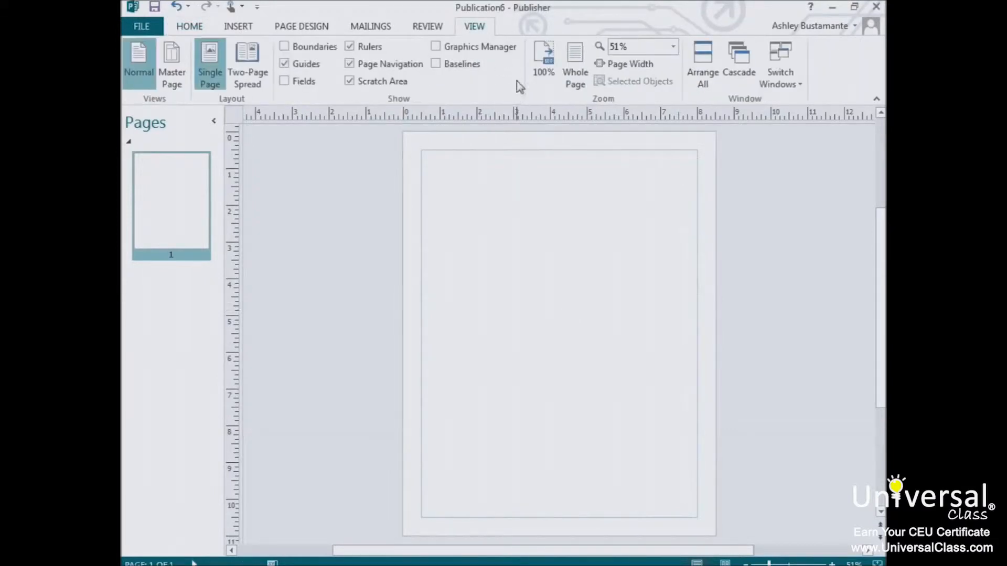
key(ctrl+m)
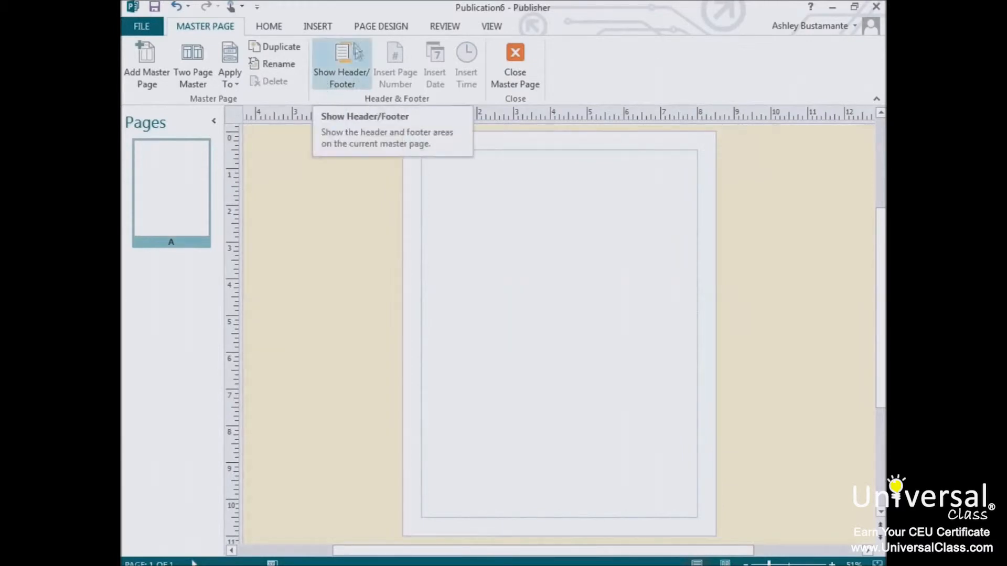
click(350, 84)
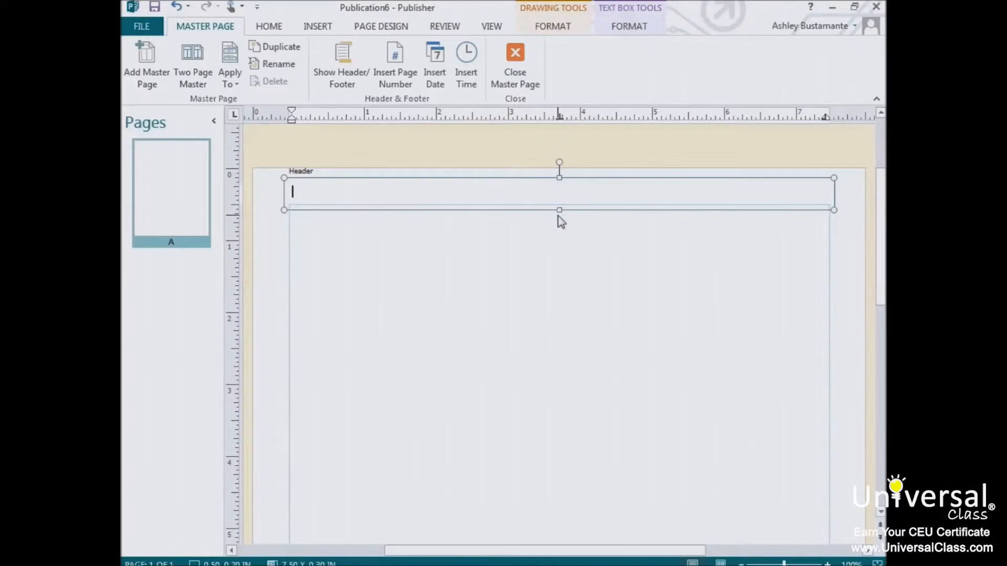
Jump between the header and footer areas of the master page, finishing at the header.
click(317, 28)
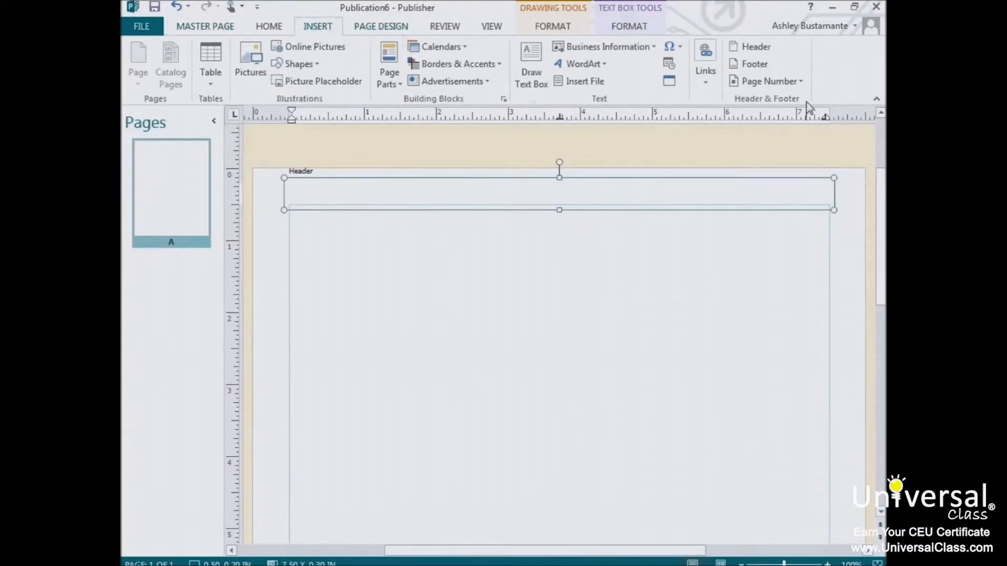
click(754, 64)
click(755, 46)
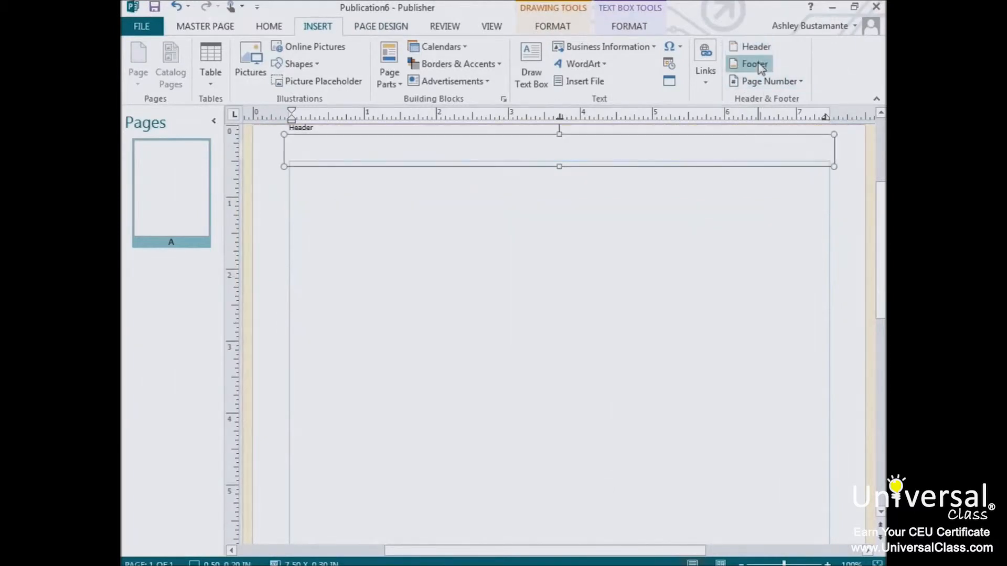
click(753, 64)
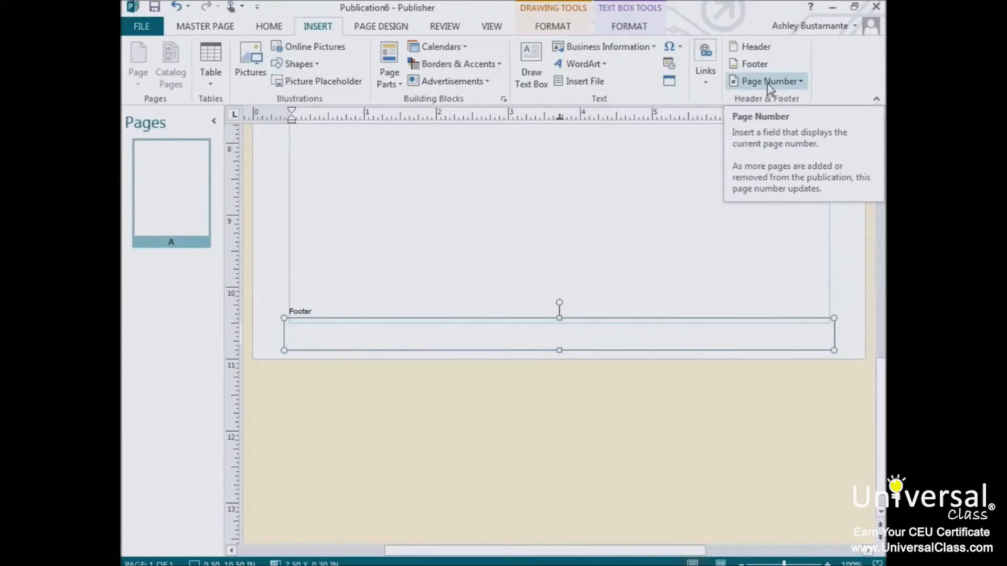
click(756, 47)
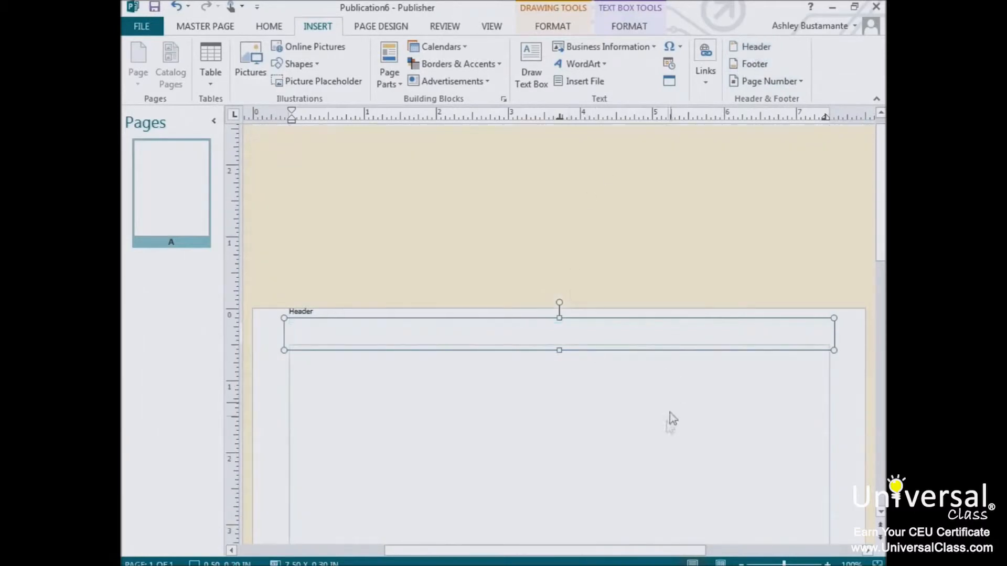
click(520, 381)
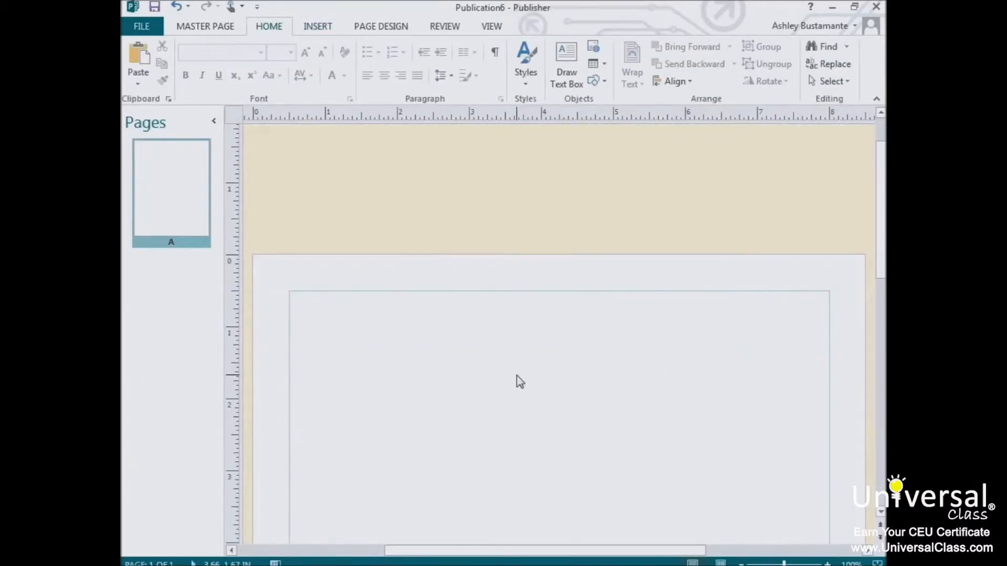
Select the master page header and toggle to the footer and back to the header.
click(504, 282)
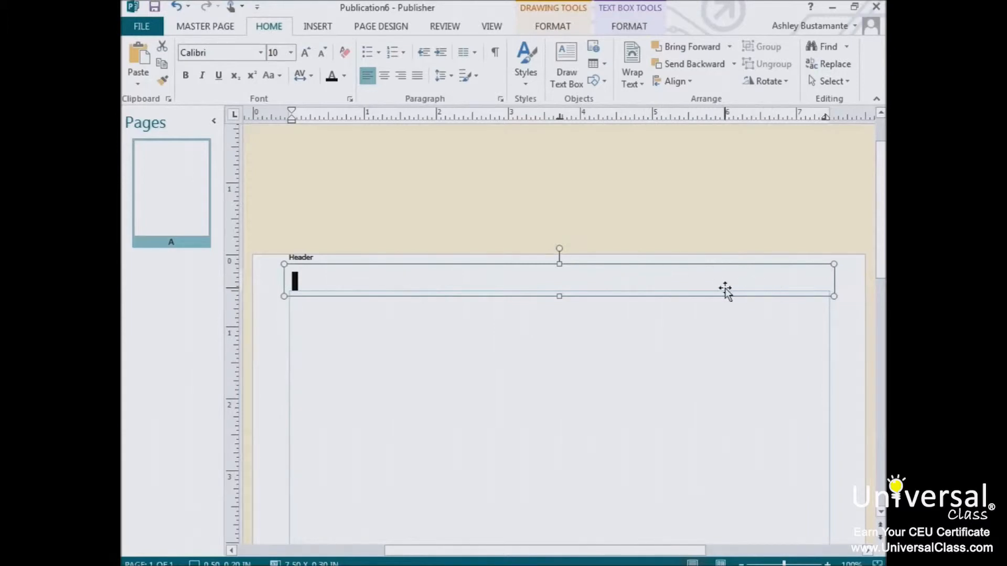
click(205, 26)
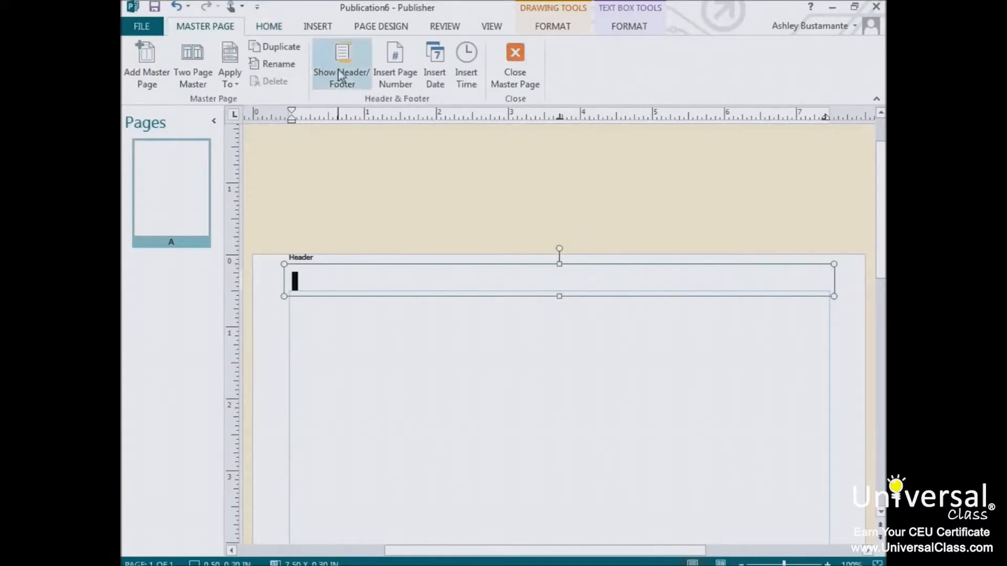
click(348, 83)
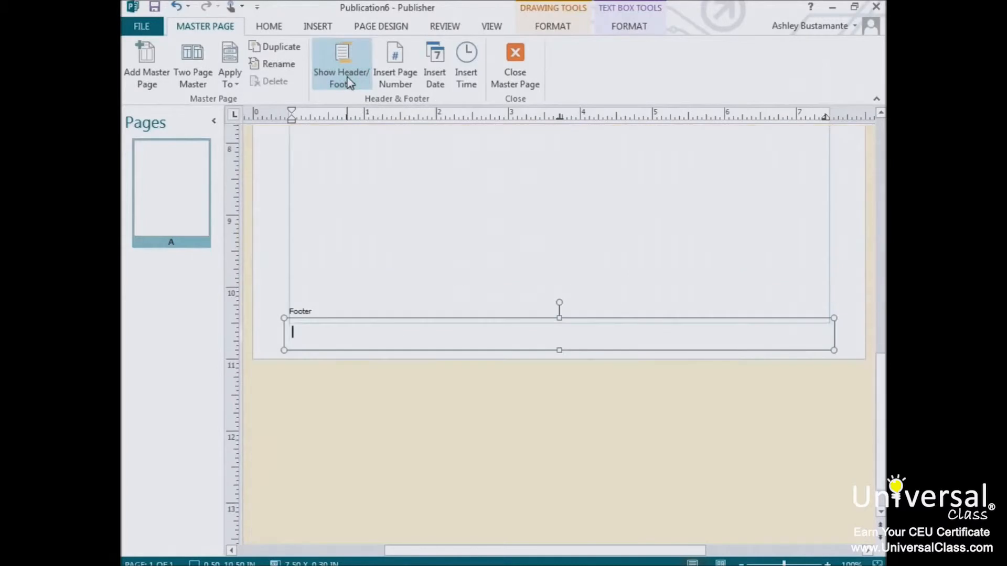
click(348, 83)
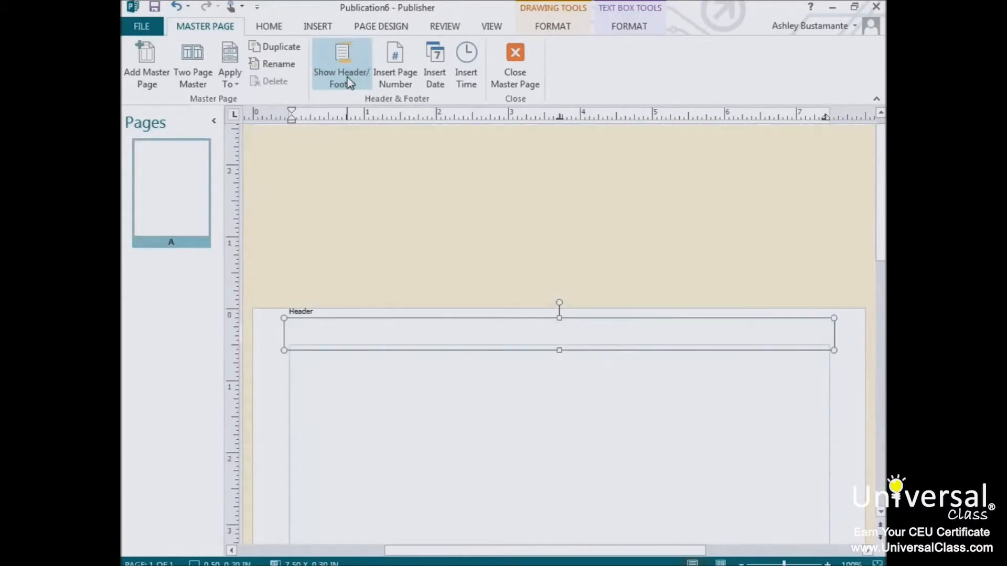
Enter "Add text" in the footer area of the master page.
scroll(638, 314, down, 1)
scroll(638, 315, down, 15)
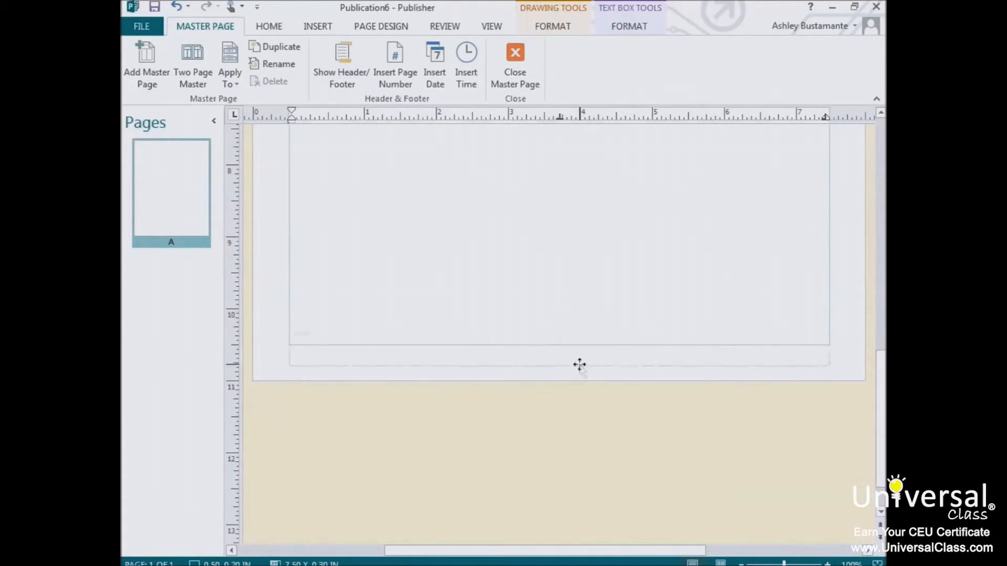
click(580, 367)
click(580, 367)
text(Add text)
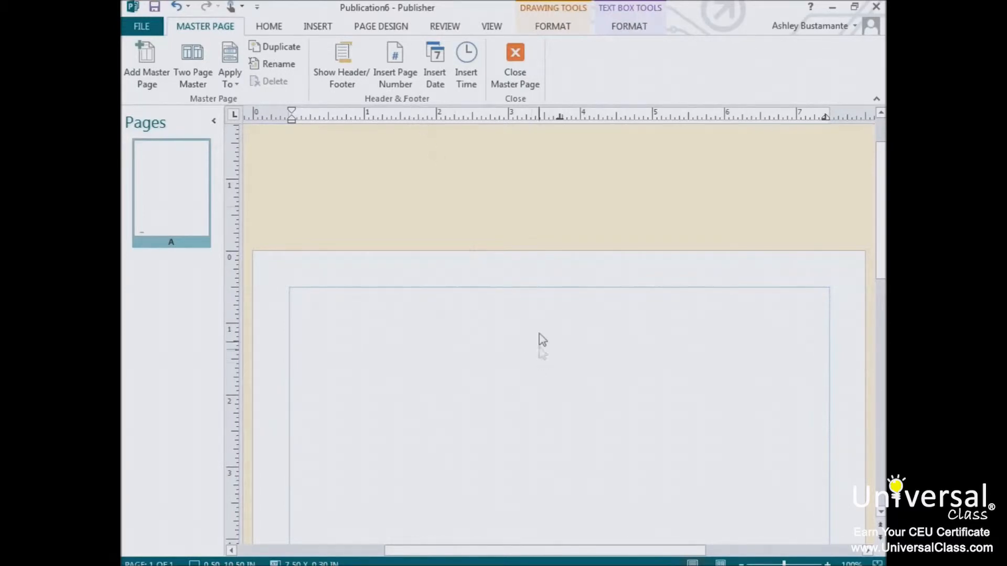
Insert the page number, date and time in the master page header.
click(532, 277)
click(398, 78)
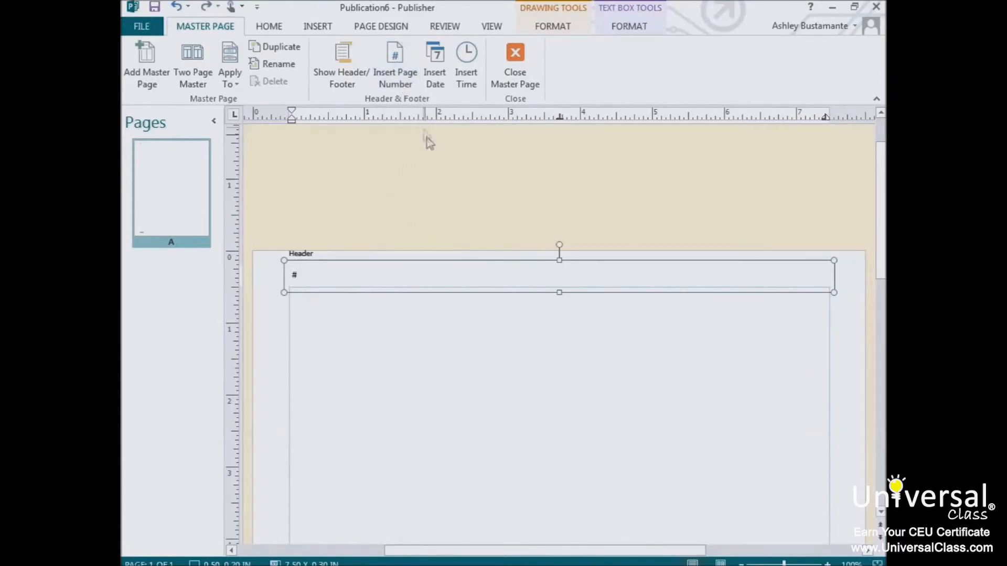
click(433, 73)
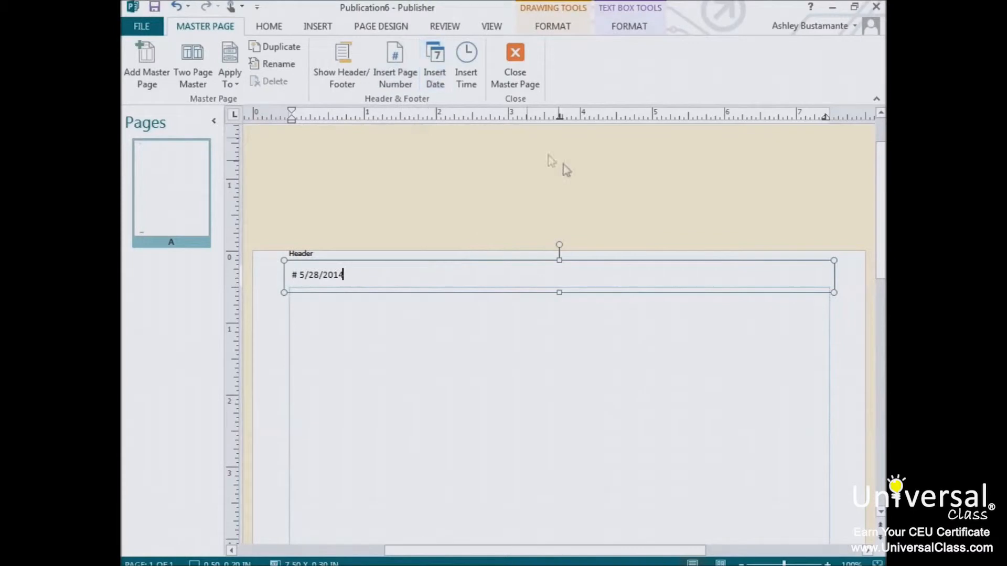
click(465, 68)
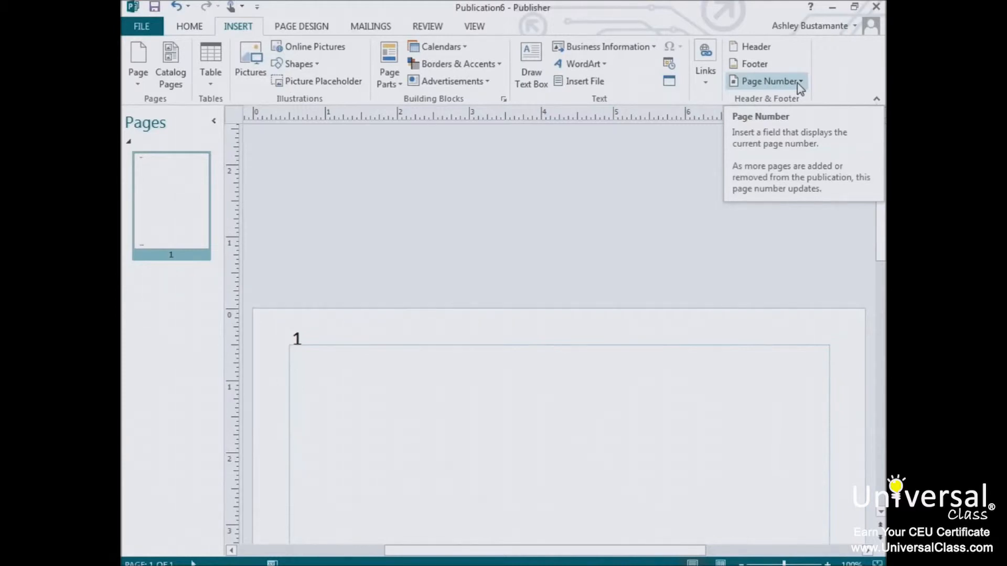
Insert the page number into the empty text box on page 1.
click(798, 82)
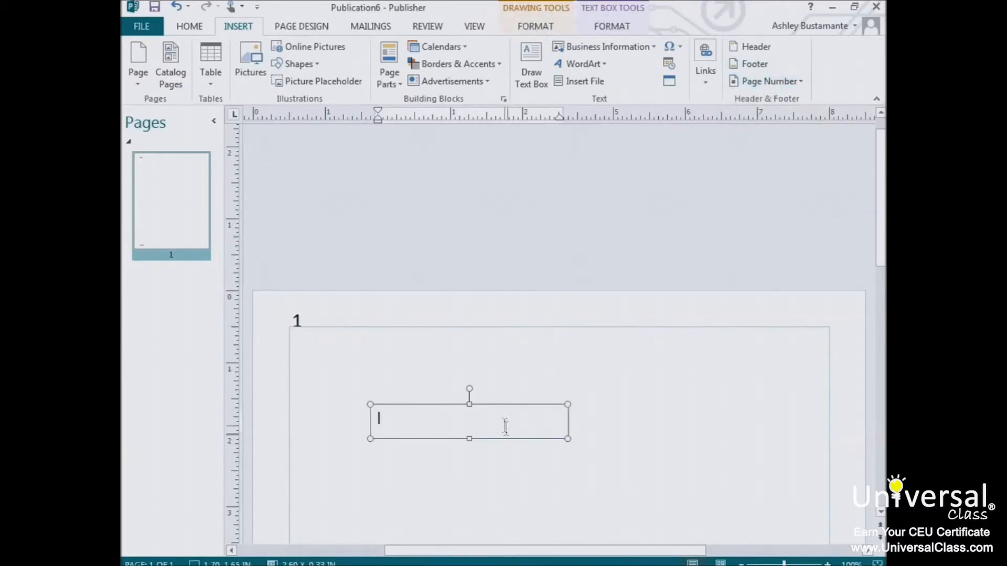
click(800, 83)
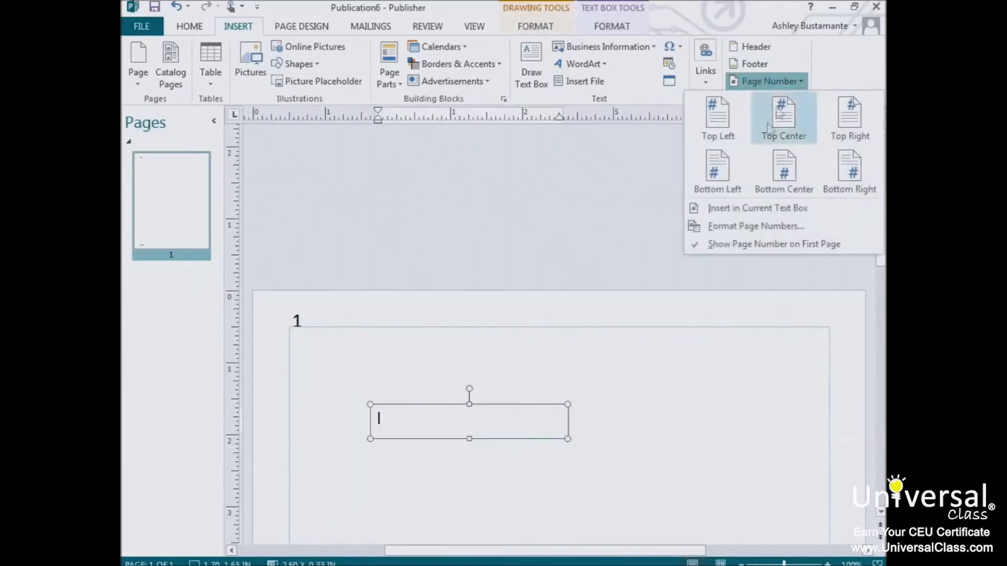
click(720, 209)
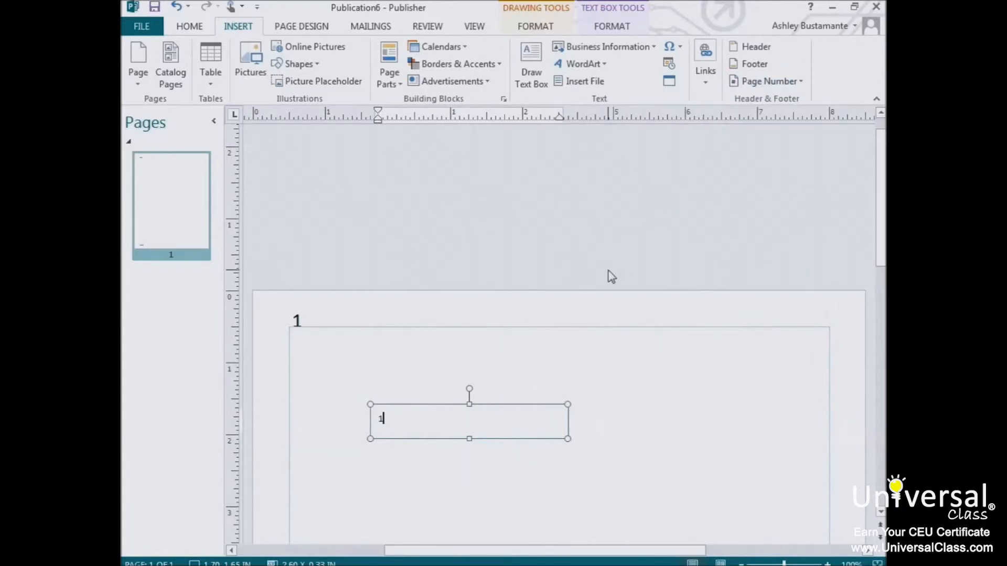
Format the page numbers as 1, 2, 3, ... and start the section with 4.
click(799, 83)
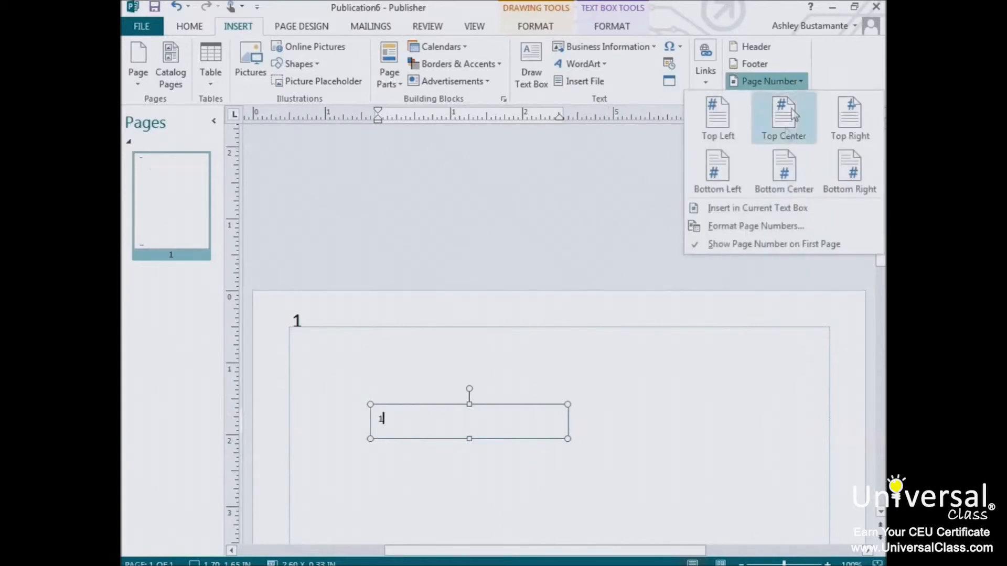
click(752, 226)
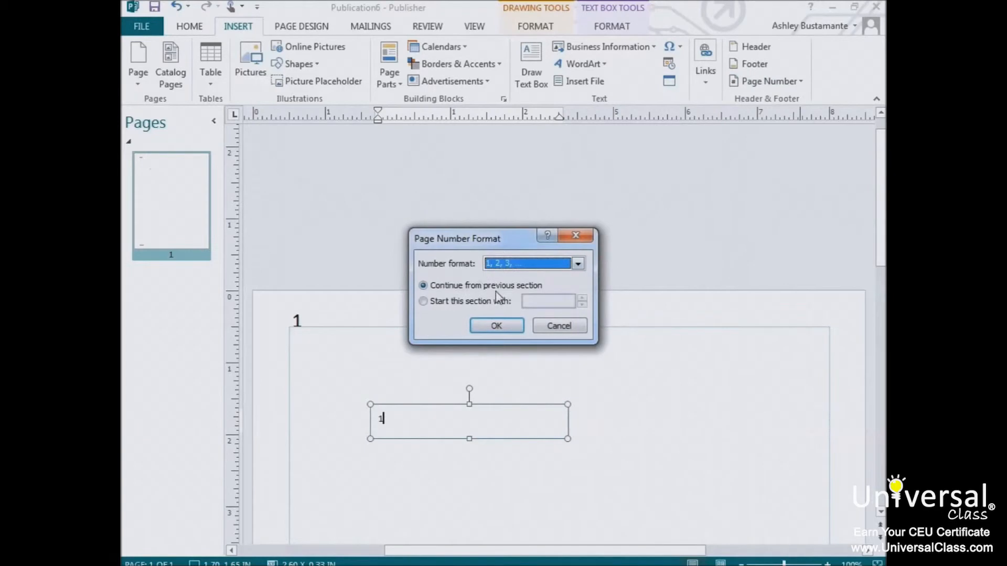
click(579, 266)
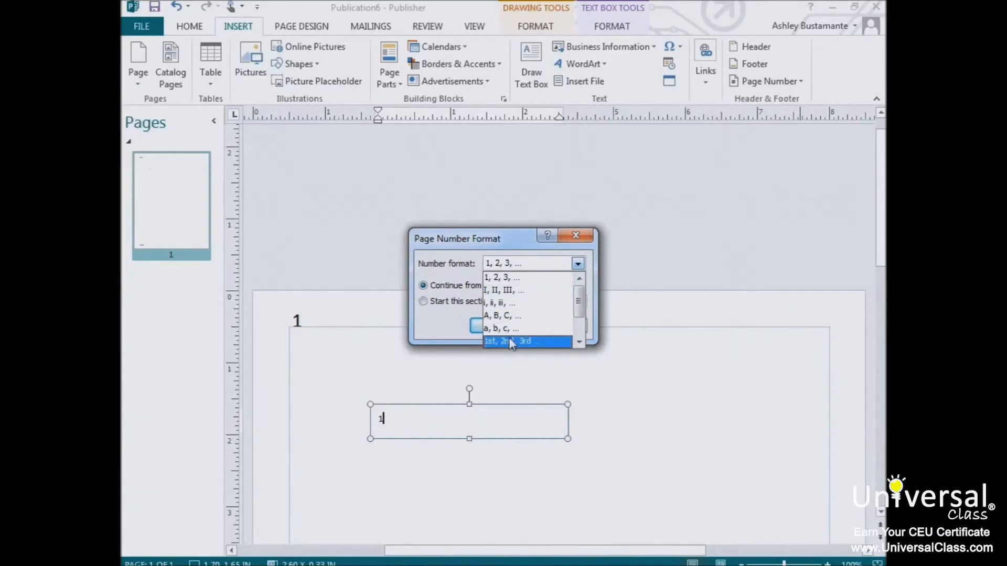
click(527, 282)
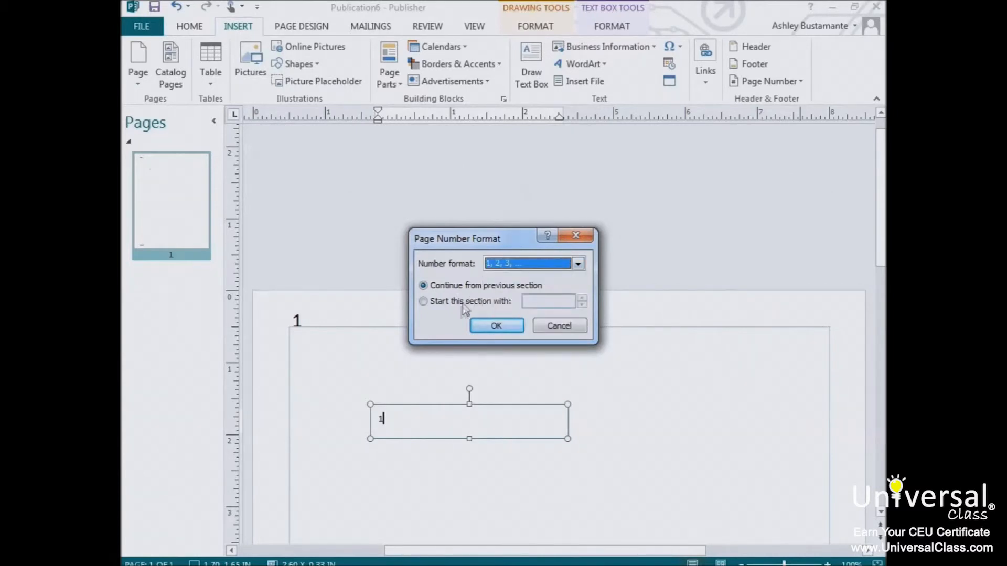
click(424, 302)
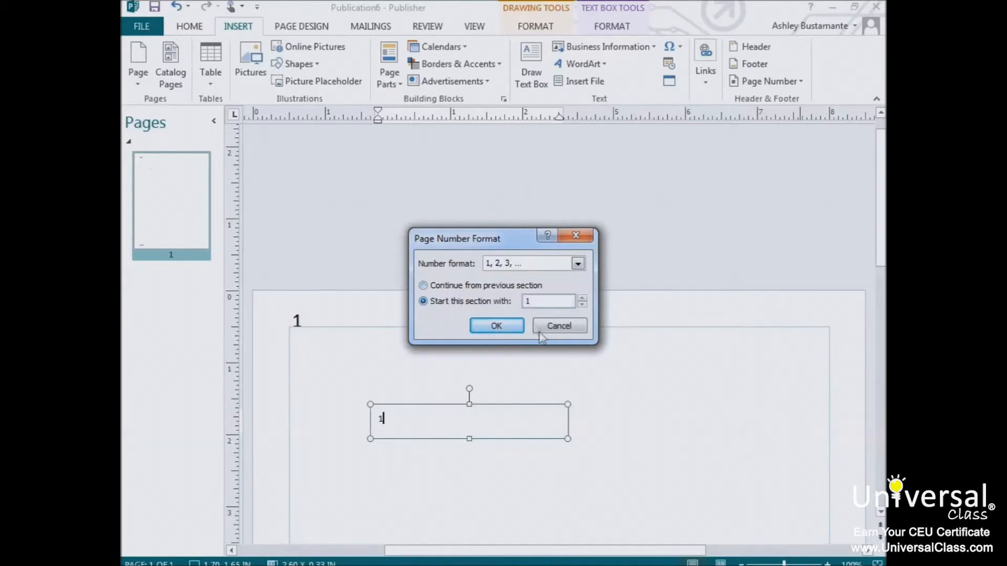
click(582, 298)
click(582, 298)
click(582, 298)
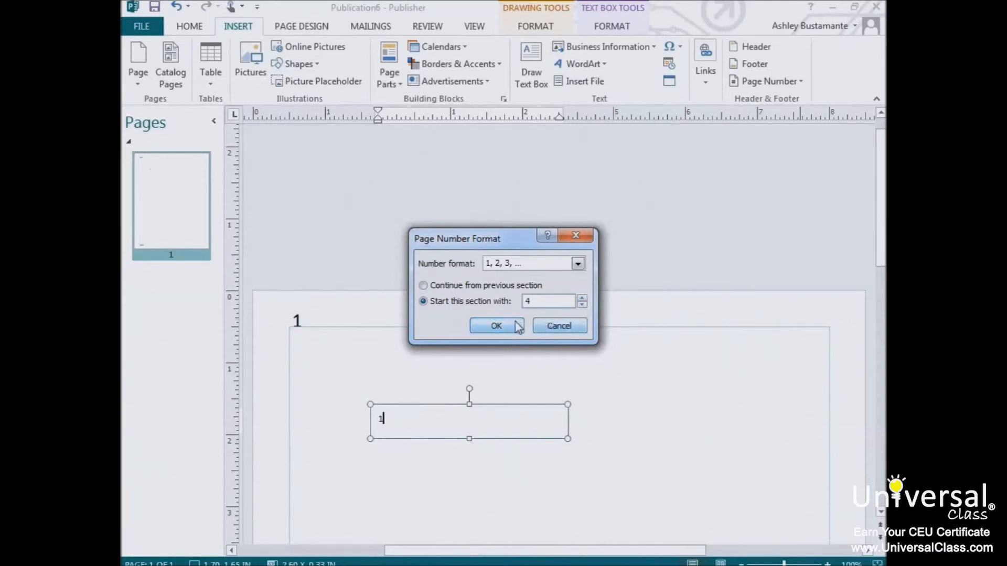
click(496, 325)
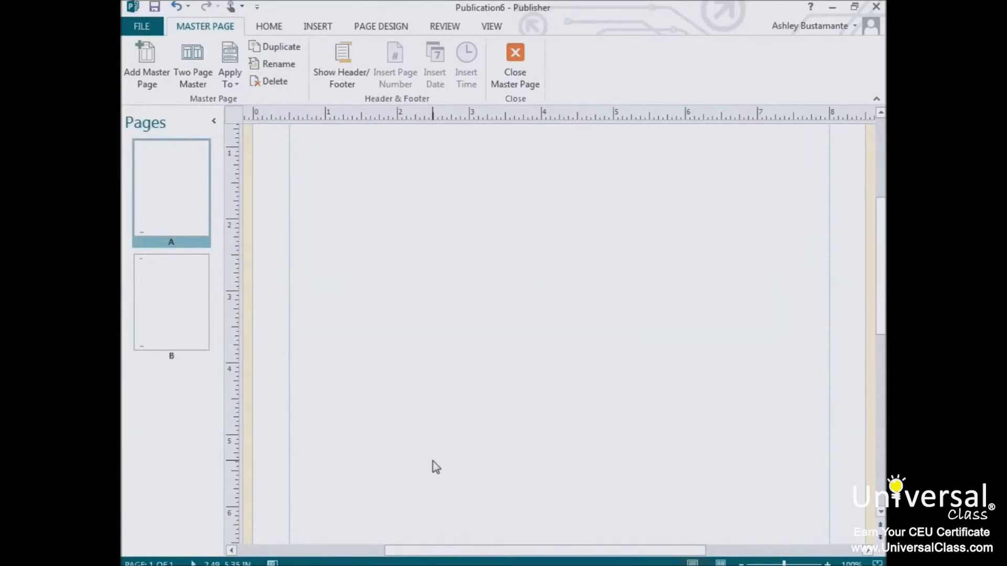
Apply the Metro color scheme and save a new scheme with its colors as Custom 1.
click(381, 27)
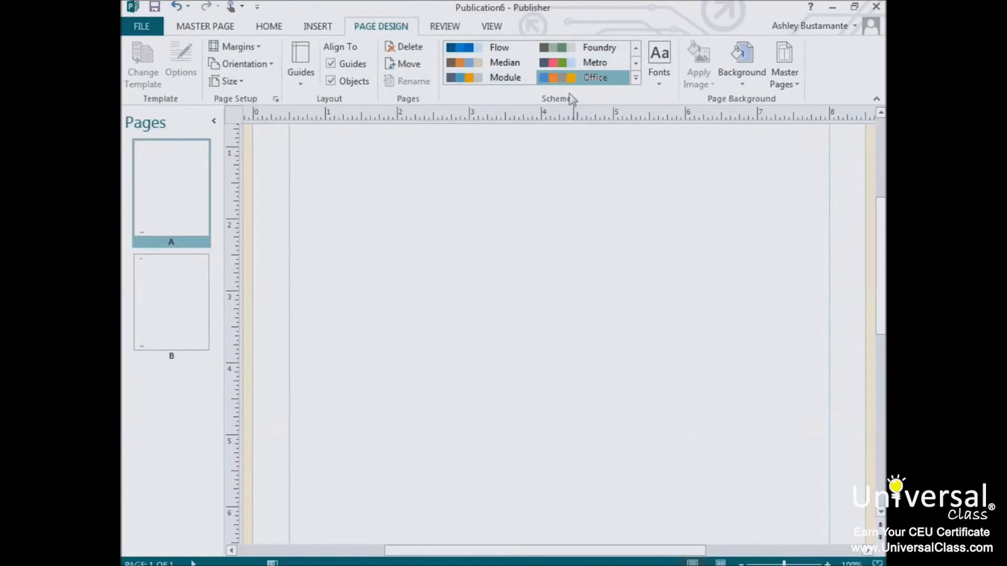
click(563, 67)
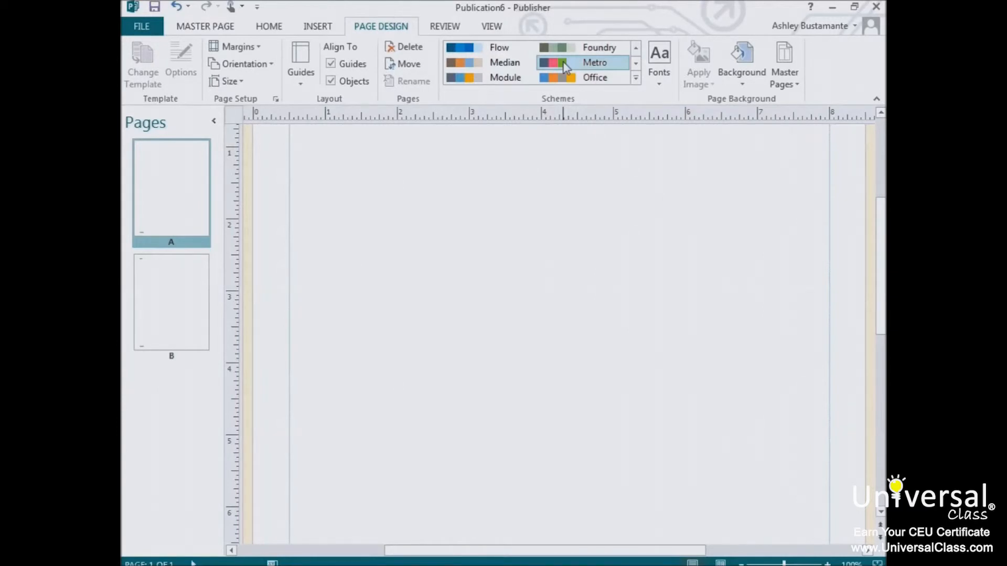
click(635, 78)
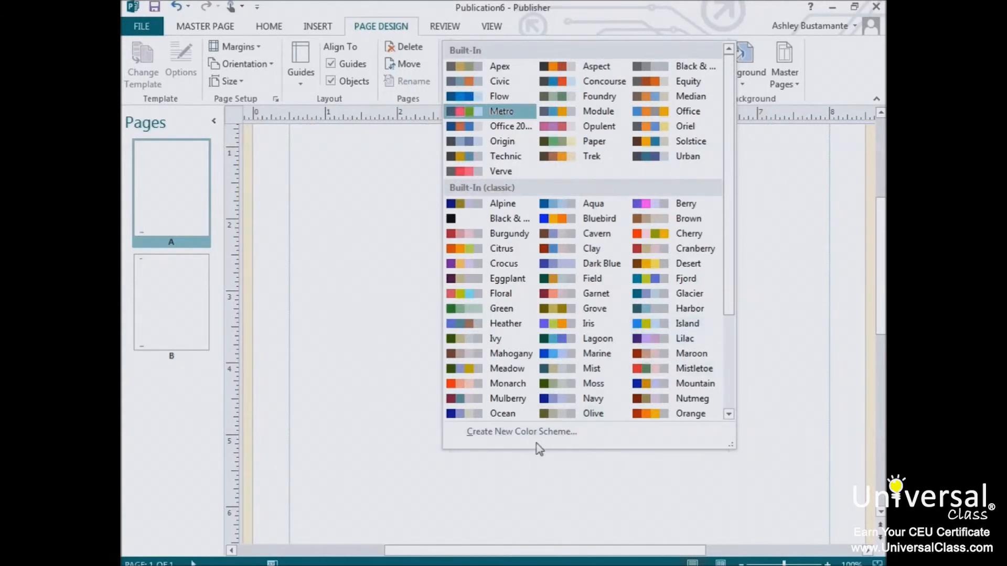
click(529, 431)
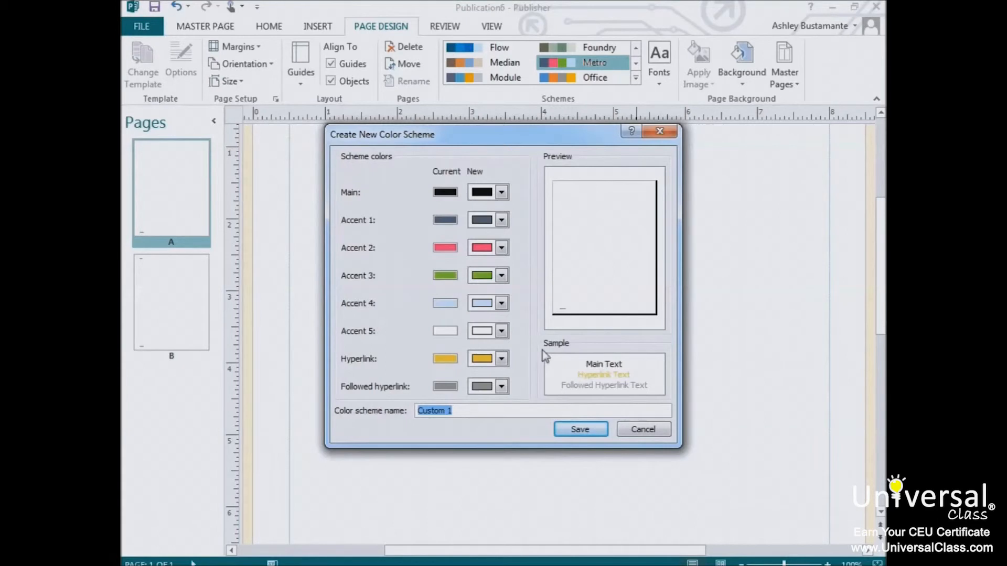
click(577, 429)
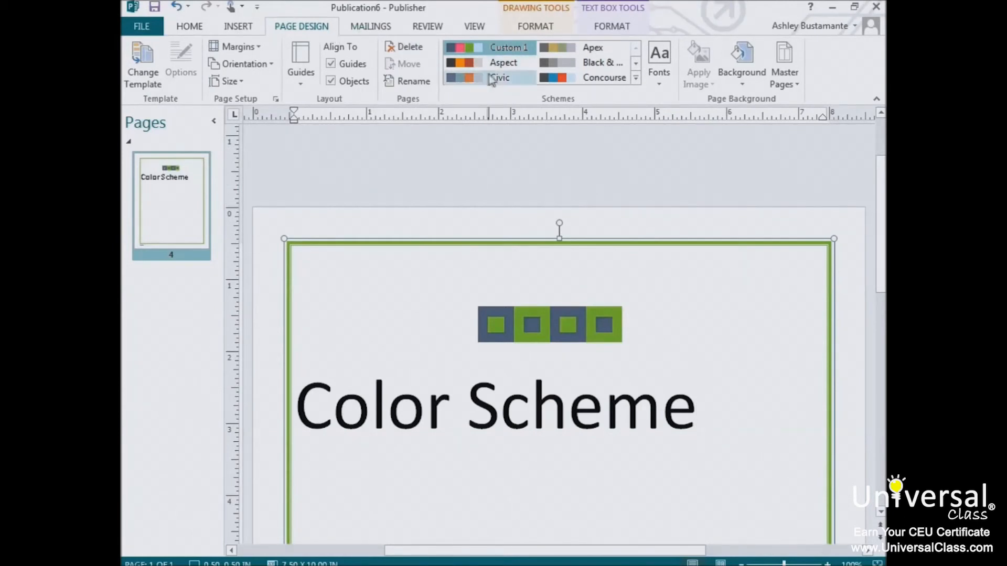
Try the Aspect, Apex, Concourse and Civic color schemes in turn on the page with the "Color Scheme" text.
click(503, 62)
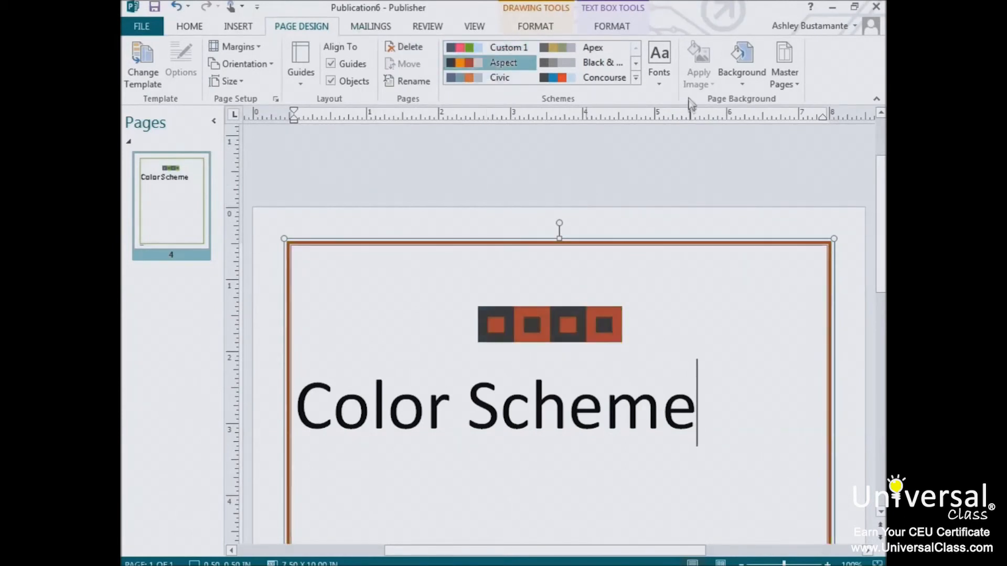
click(590, 49)
click(570, 78)
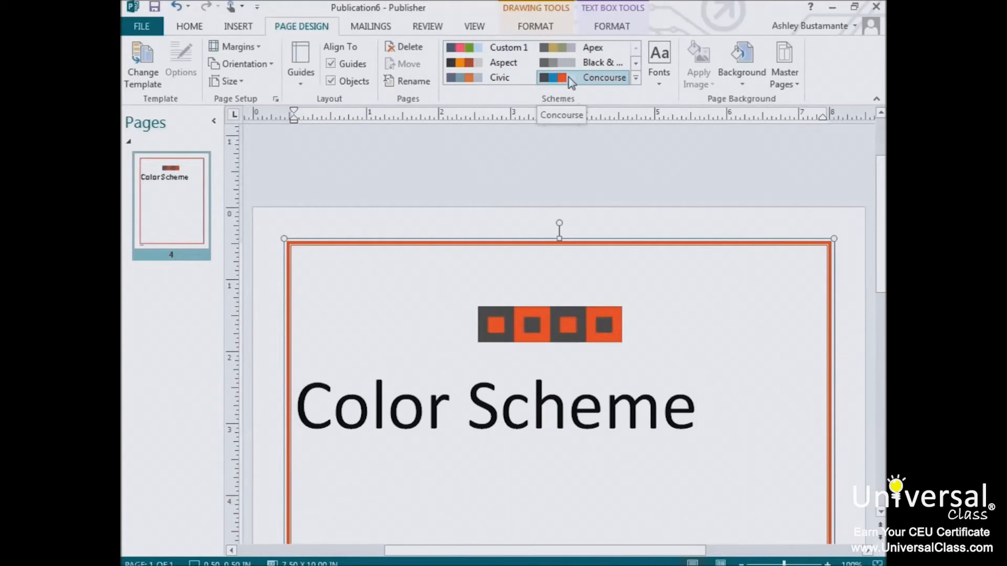
click(496, 77)
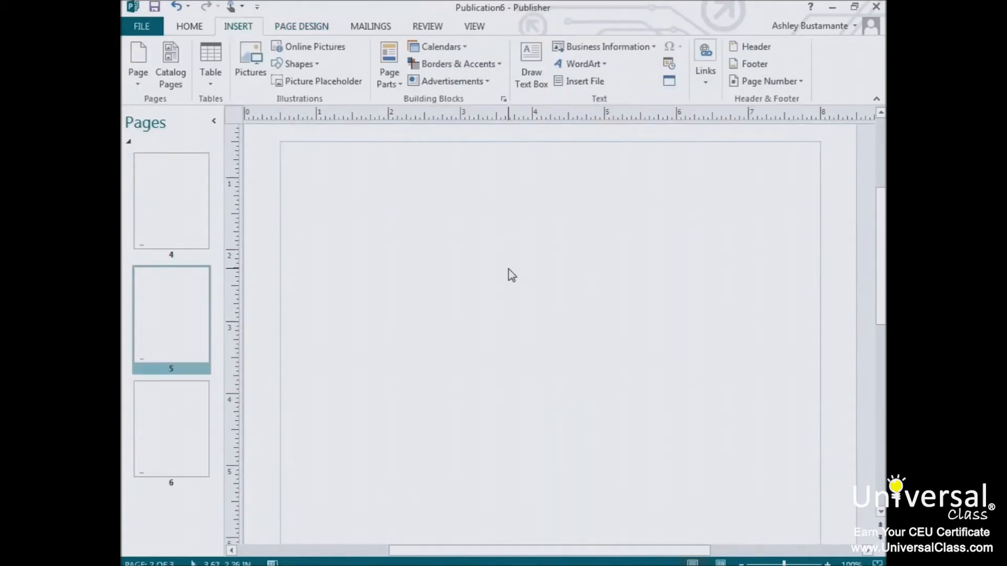
Add a bookmark named New Page on page 4 and move its marker toward the upper left of the page.
click(704, 87)
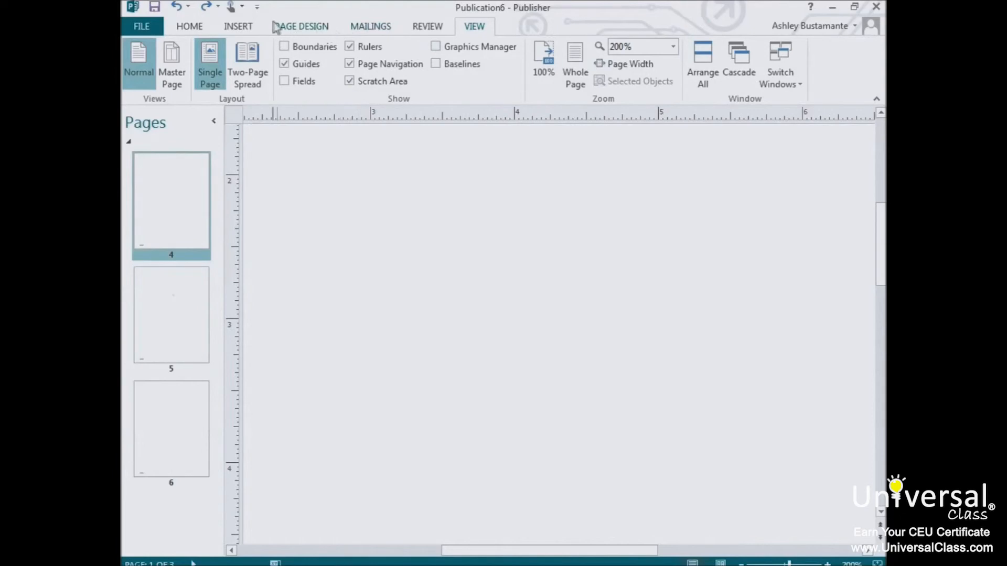
click(244, 29)
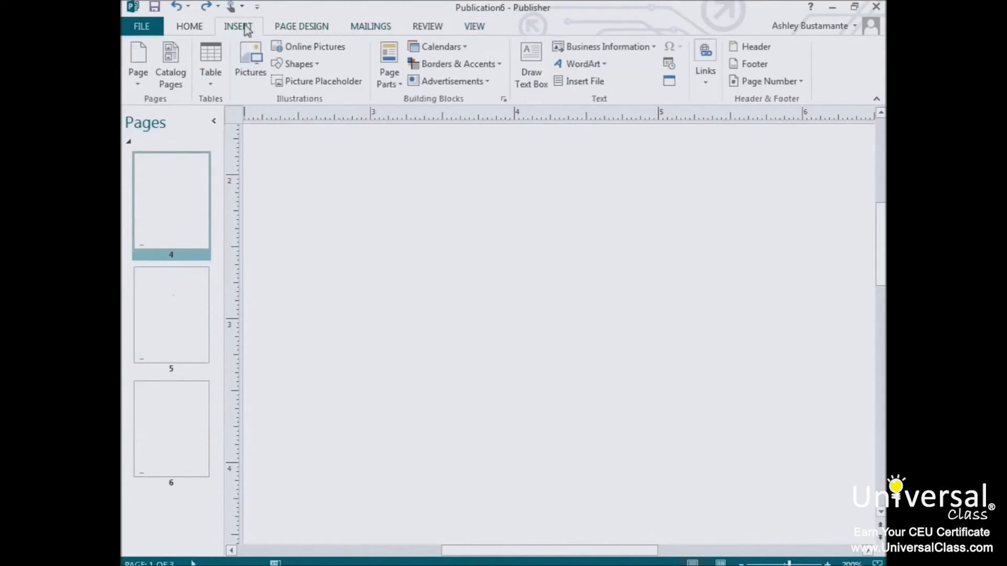
click(708, 90)
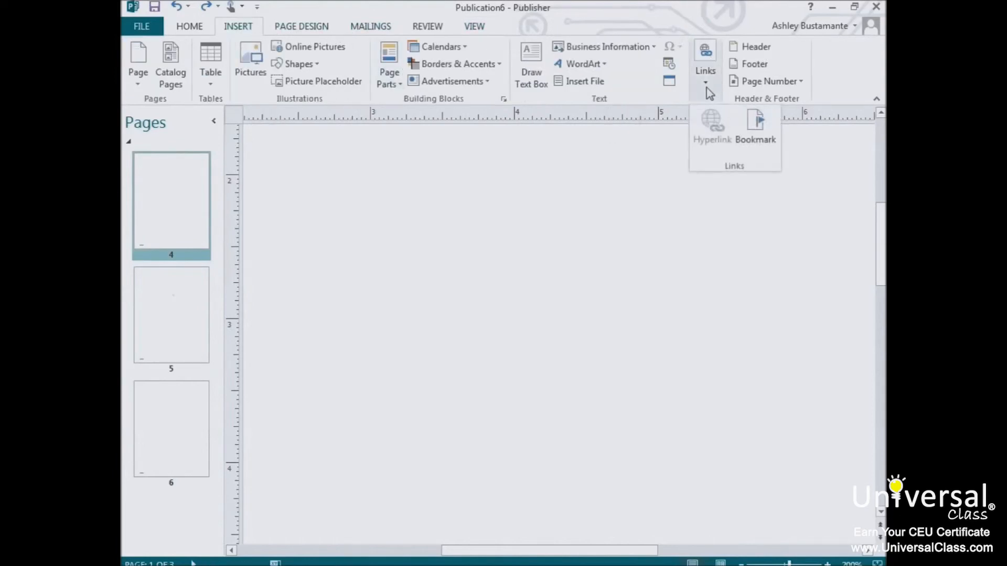
click(758, 141)
text(New Page)
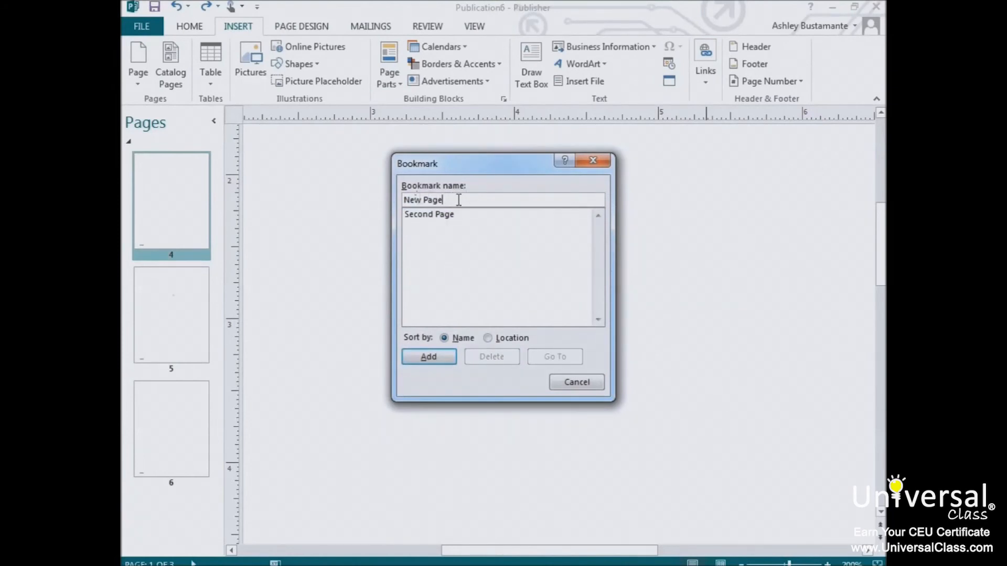
click(438, 362)
drag(562, 408, 328, 177)
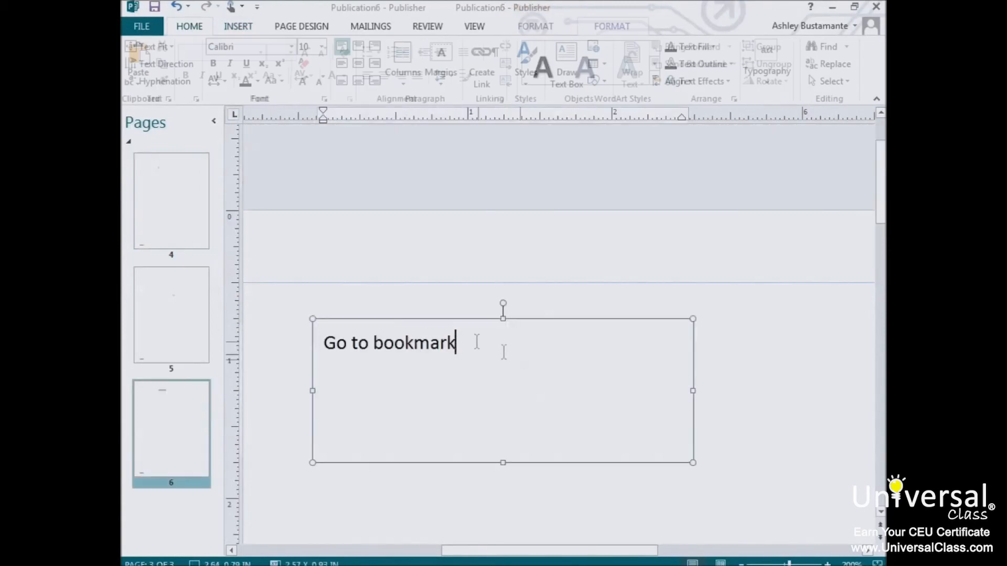
Hyperlink the "Go to bookmark" text on page 6 to the New Page bookmark in this document and follow the link.
click(475, 342)
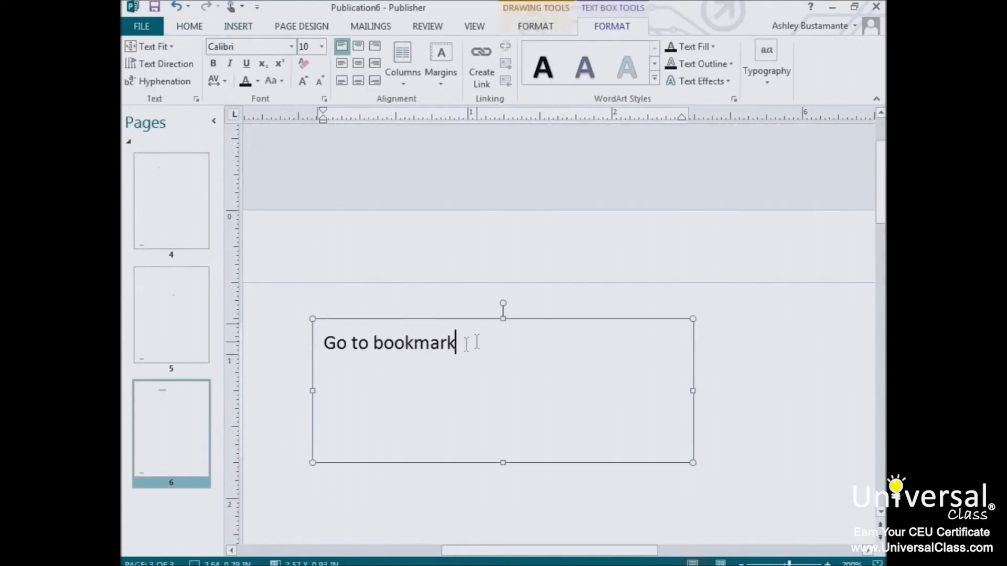
drag(474, 342, 306, 355)
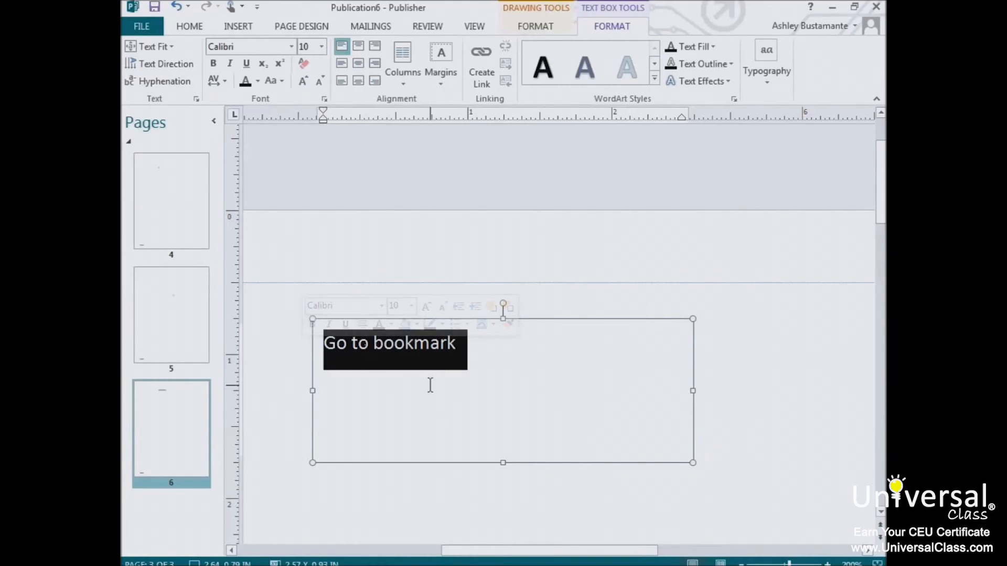
click(238, 26)
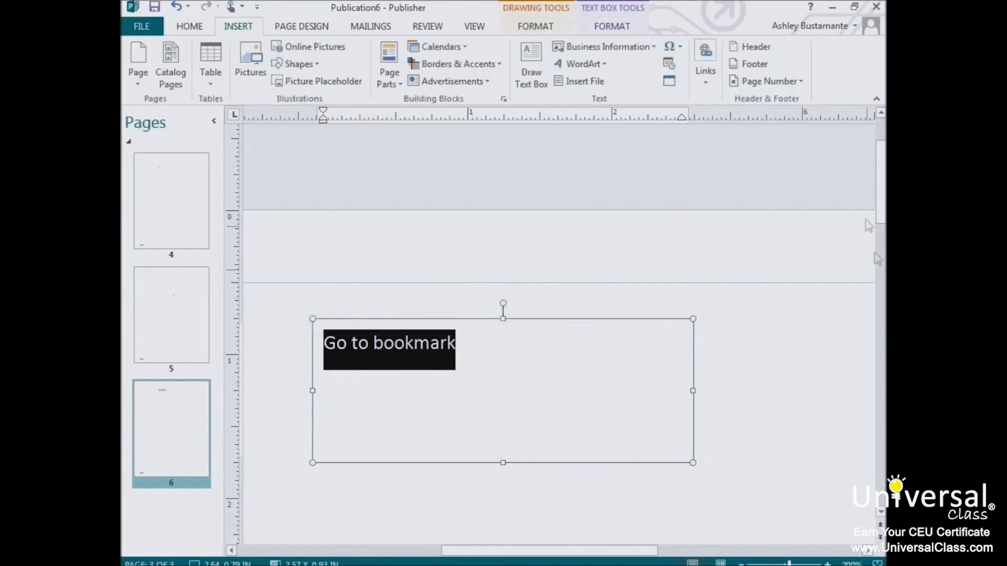
click(705, 79)
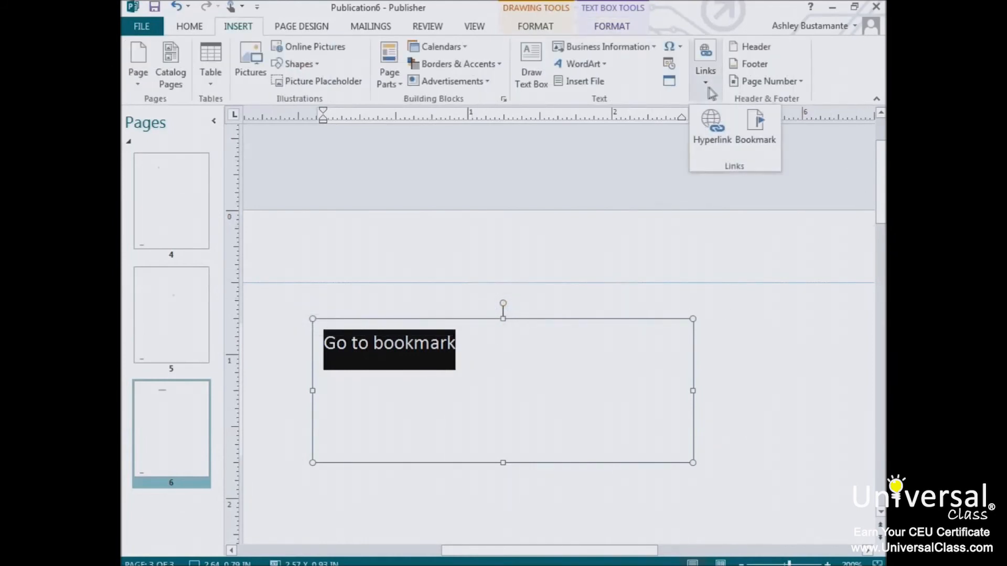
click(721, 141)
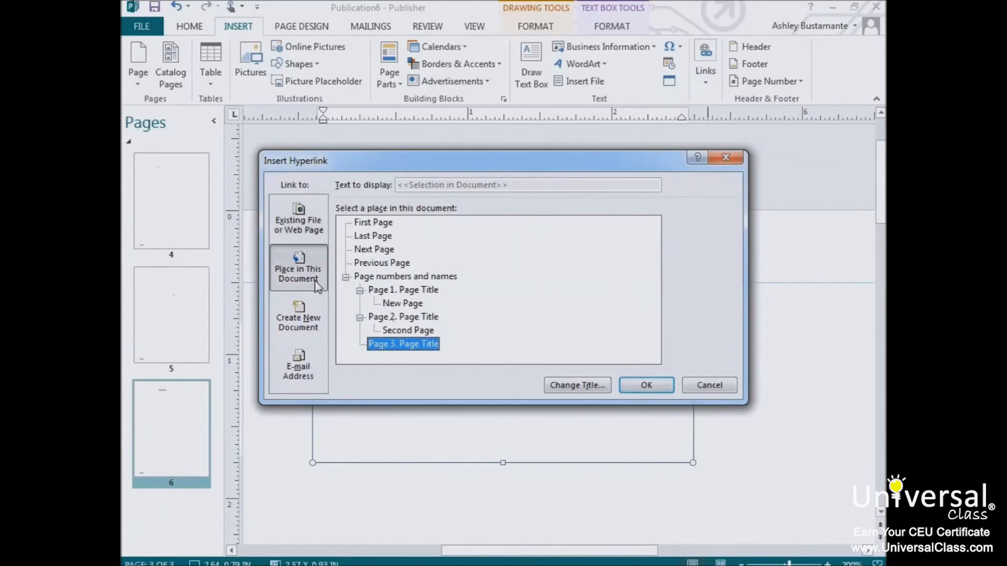
click(401, 306)
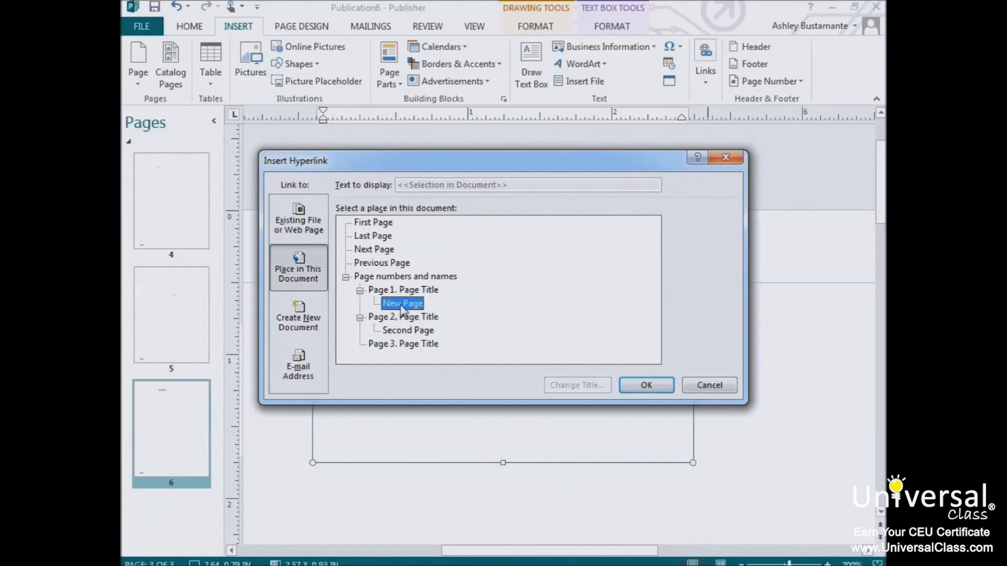
click(627, 386)
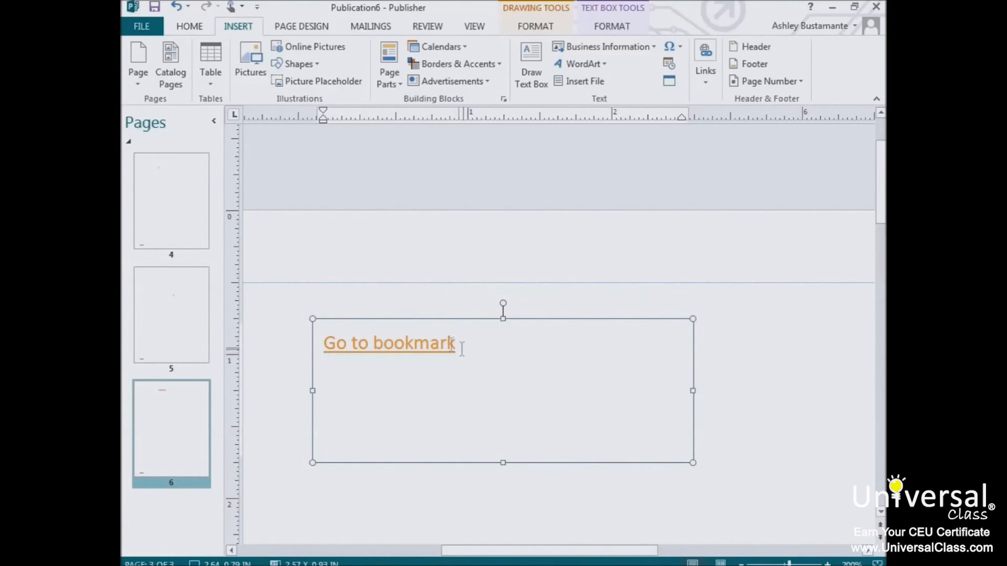
ctrl+click(397, 348)
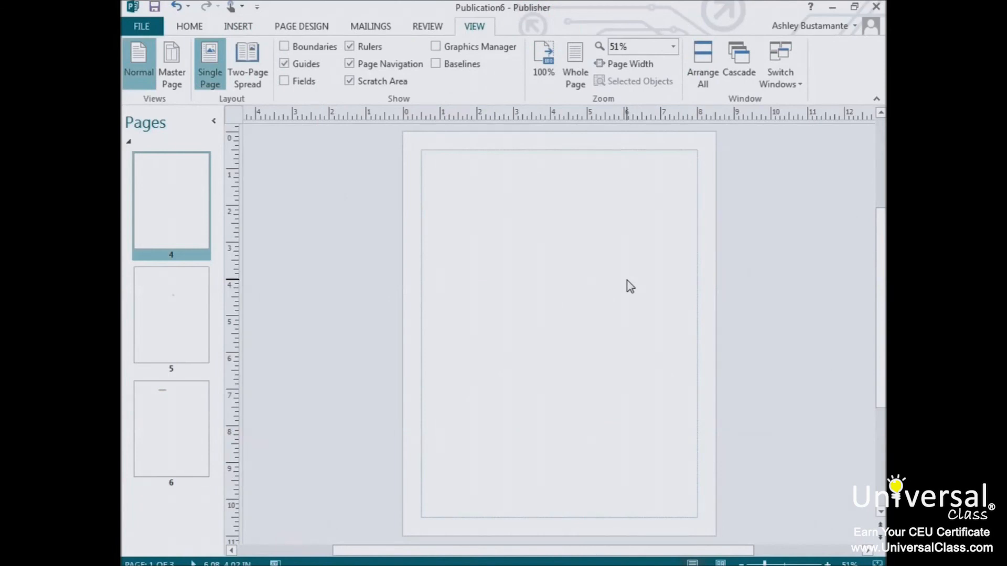
Insert the text from insert file.docx into a new text box on page 4.
click(238, 26)
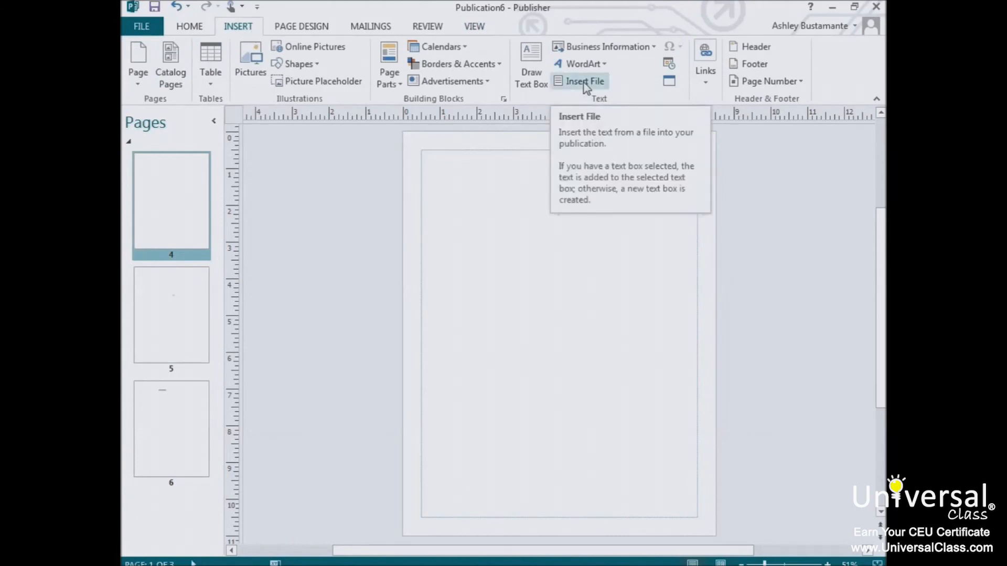
click(586, 85)
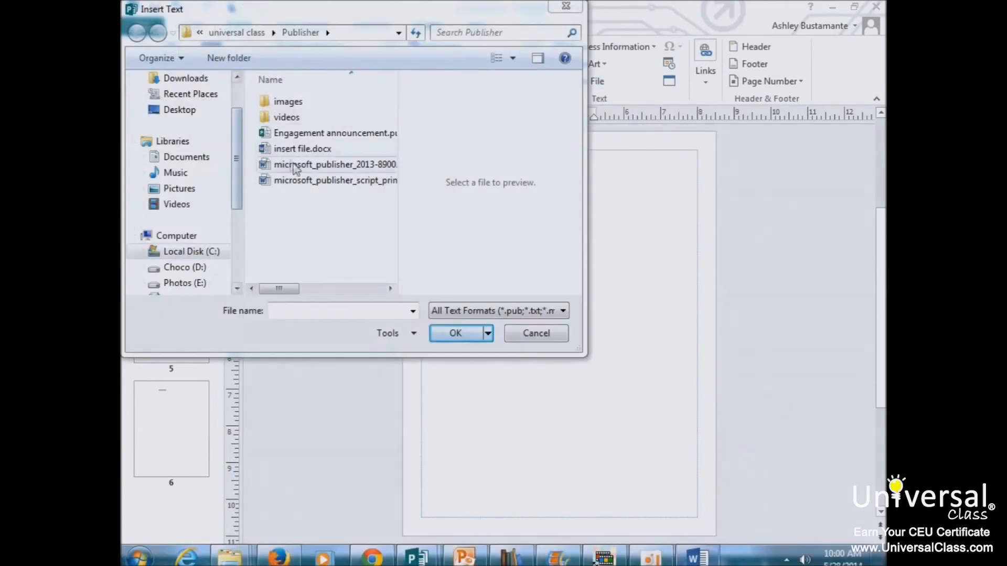
click(472, 332)
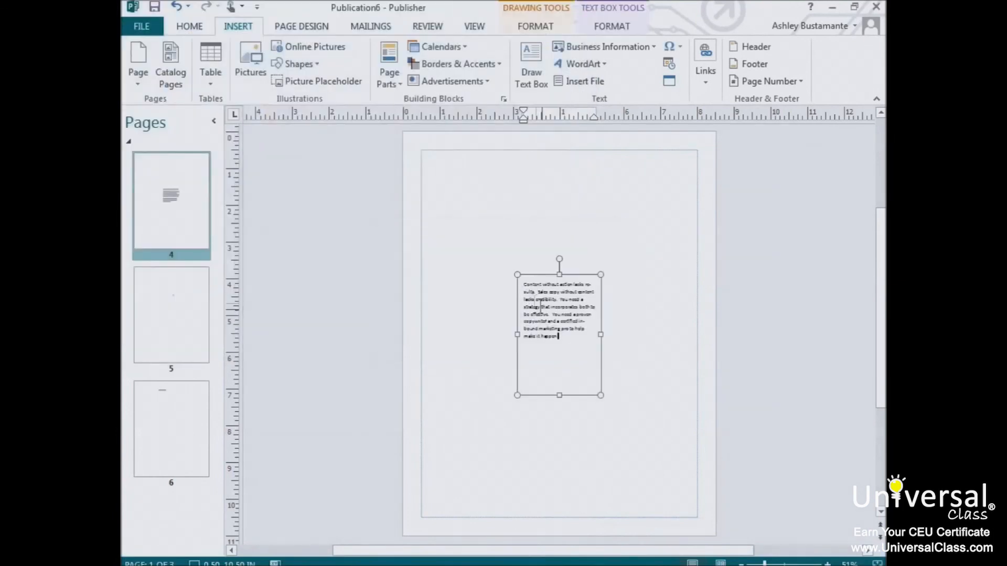